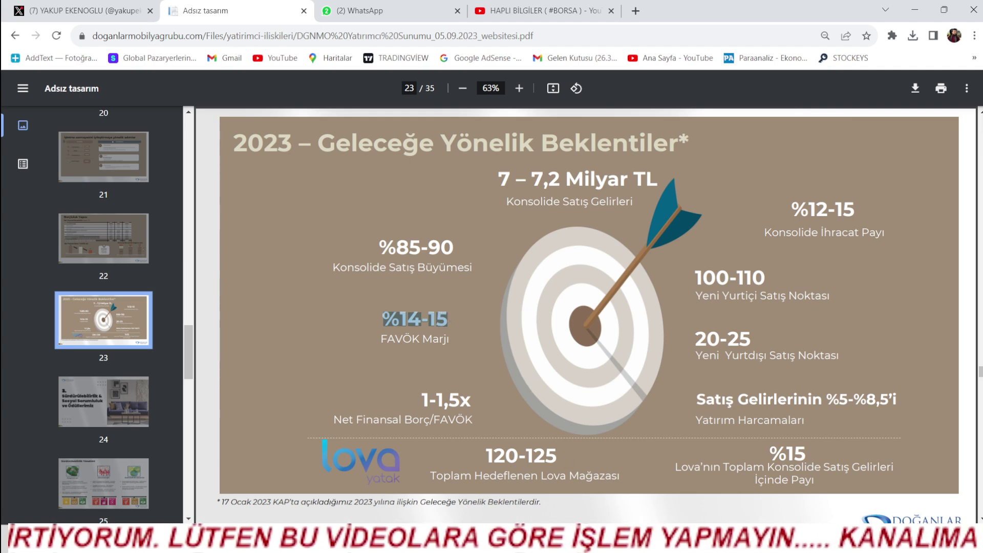
Switch to the HİSSE DEĞERLEME YEPYENİ workbook in Excel and review DGNMO's forward market value, year-end profit, revenue and margins
mouse_move(625, 542)
left_click(692, 461)
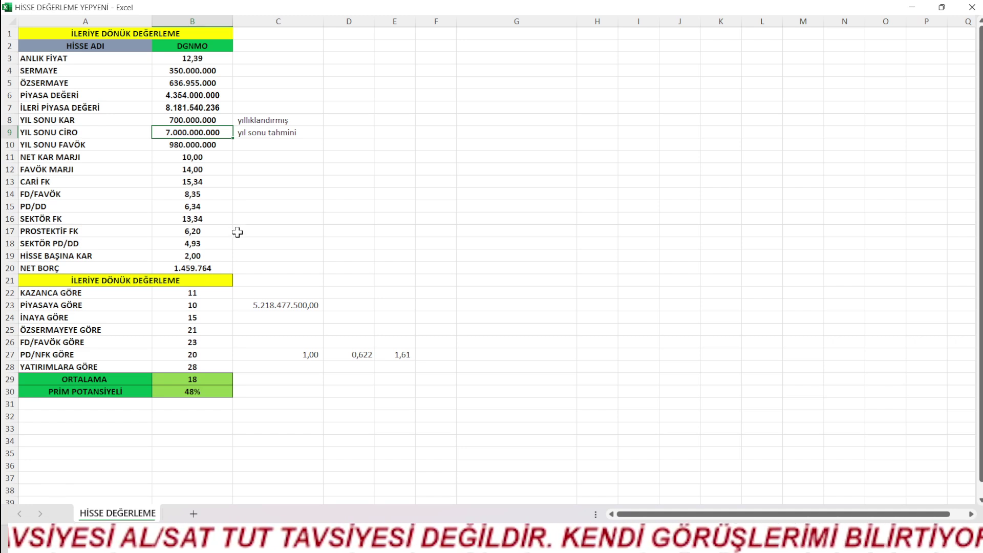
left_click(195, 109)
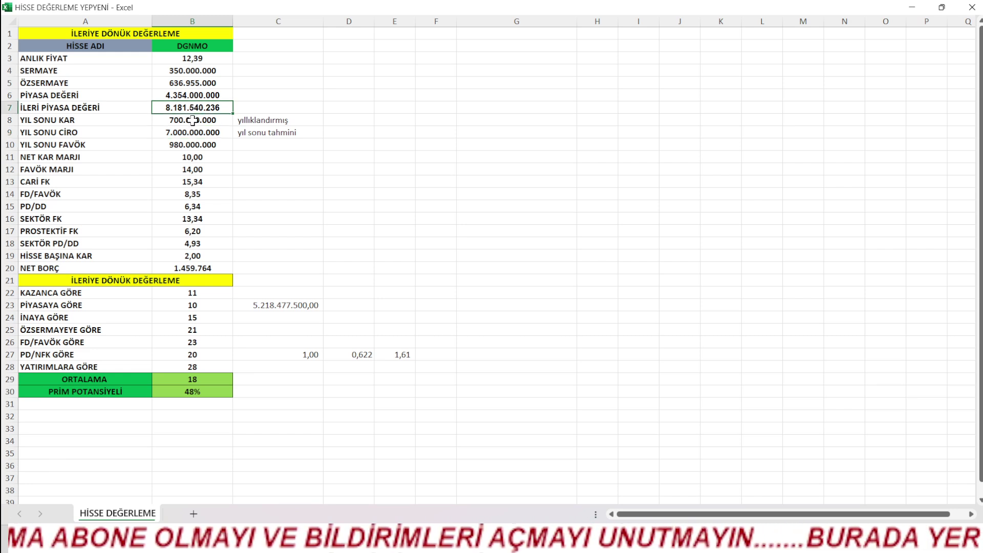
left_click(194, 121)
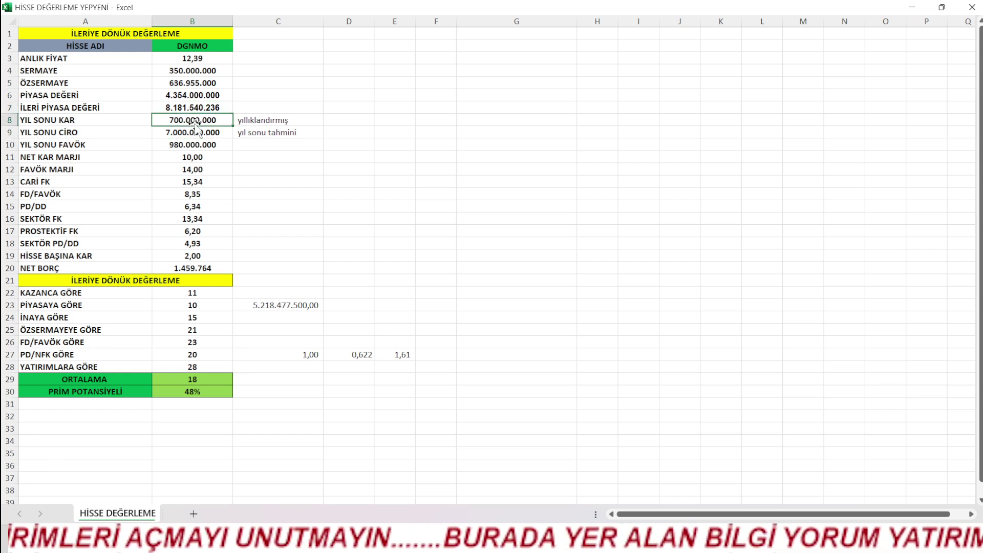
left_click(190, 132)
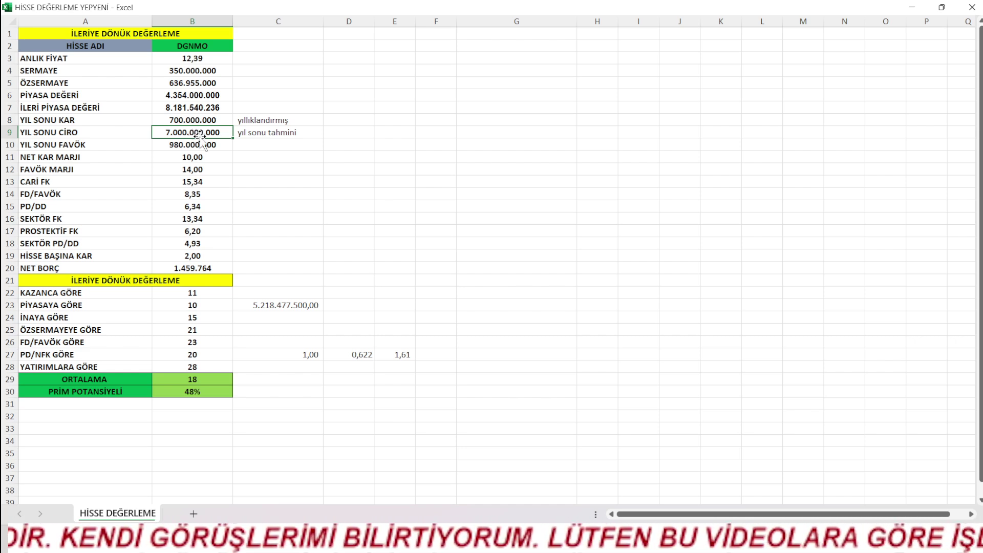
left_click(192, 170)
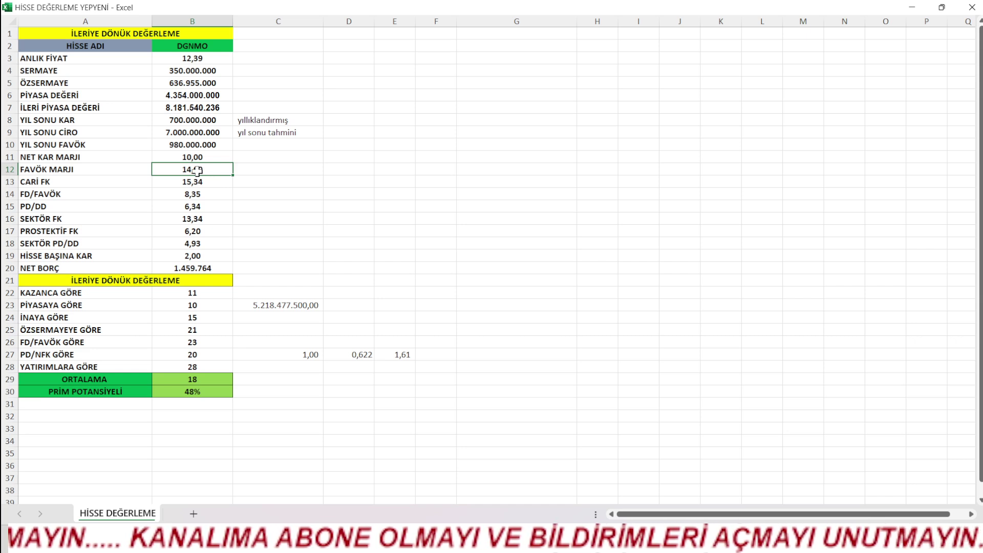
left_click(192, 157)
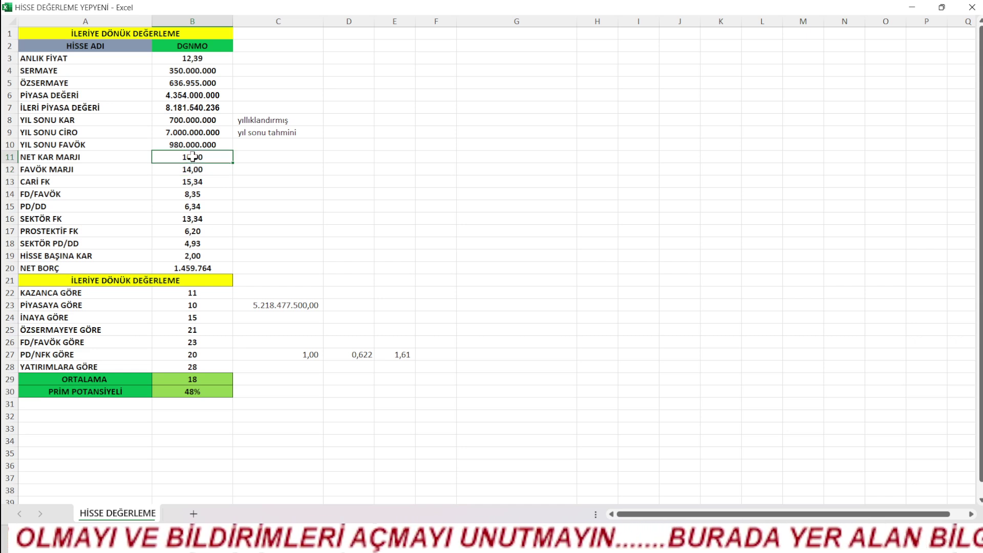
Check DGNMO's quarterly margin charts in the HAP HİSSE ANALİZ PROGRAMI workbook, then return to the HİSSE DEĞERLEME YEPYENİ workbook
mouse_move(651, 544)
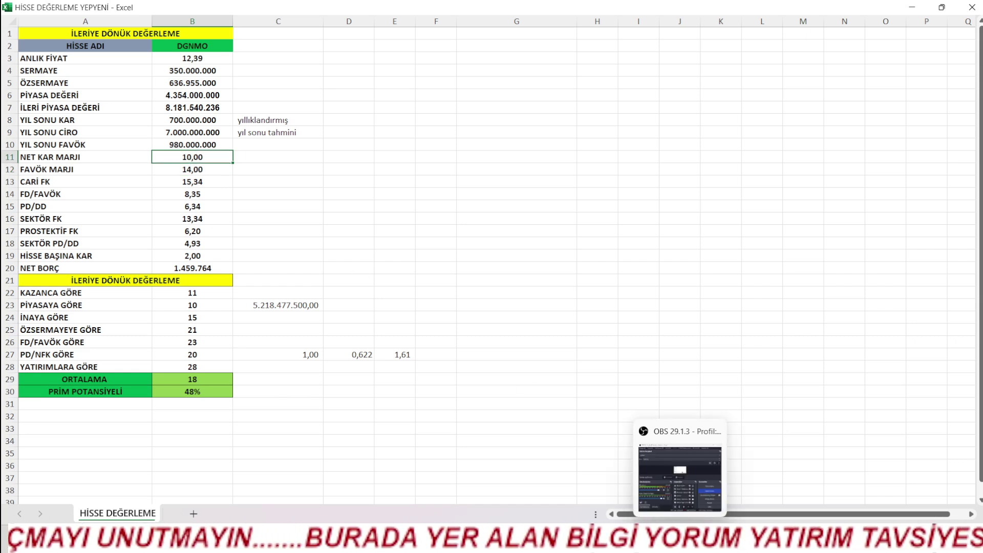
mouse_move(615, 544)
left_click(559, 461)
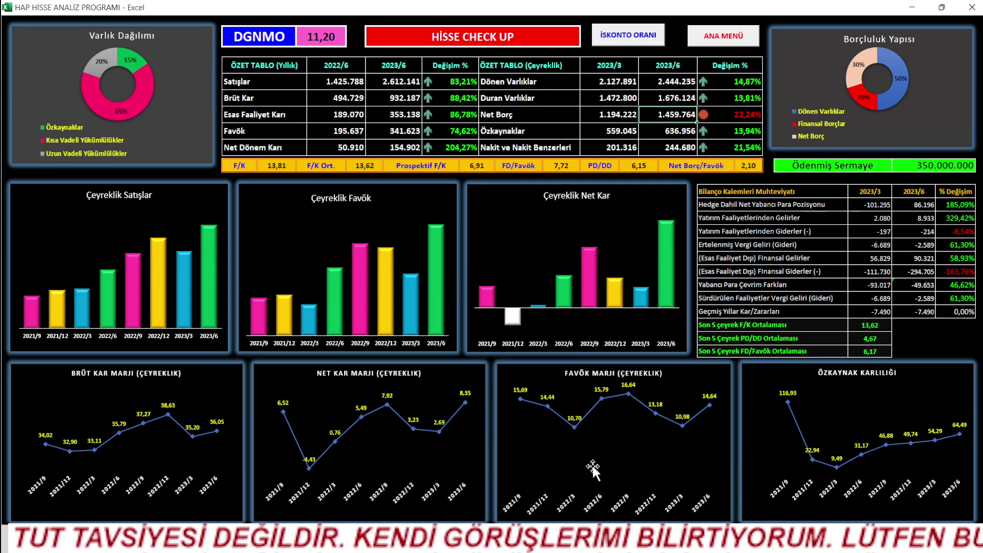
mouse_move(652, 544)
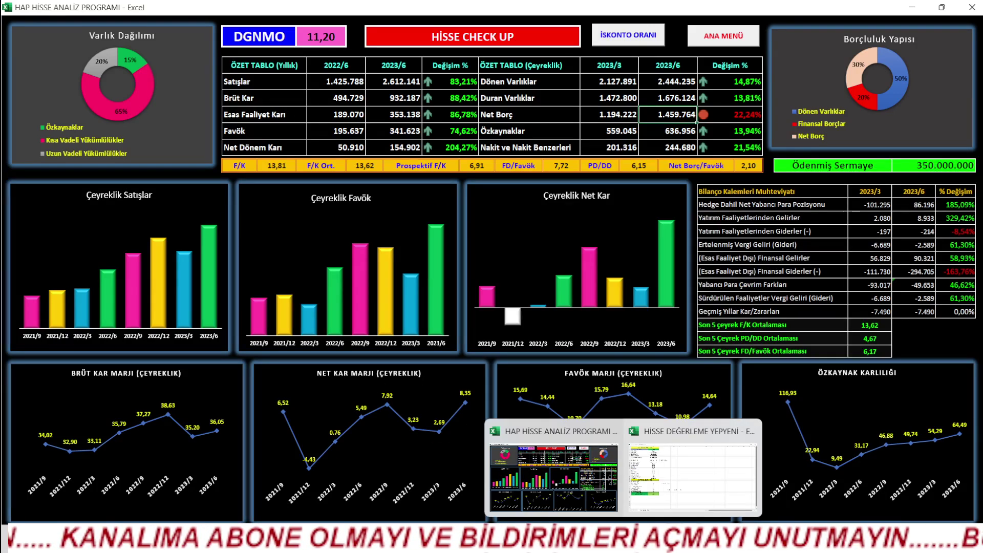
left_click(678, 481)
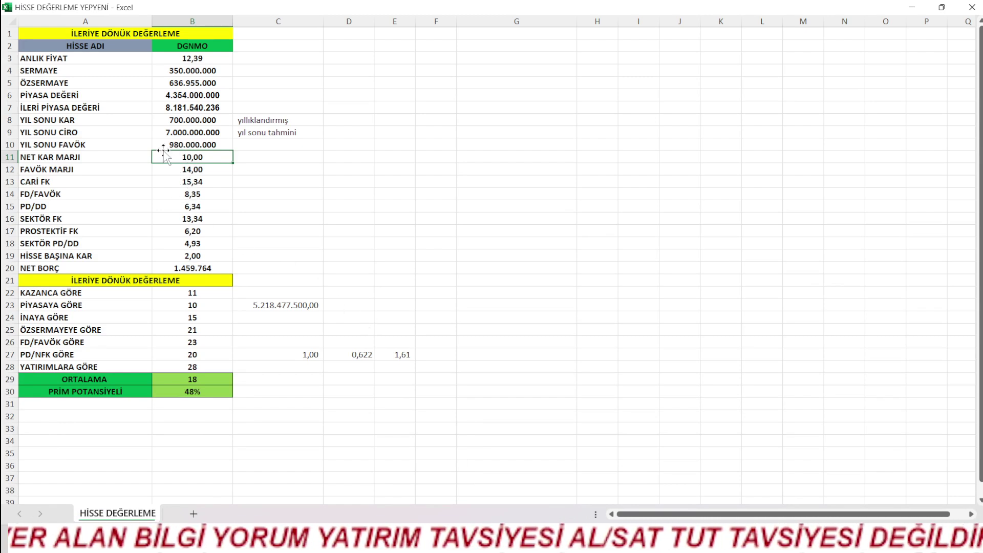
Review DGNMO's year-end EBITDA, current and prospective P/E, and inspect the formula behind YIL SONU KAR
left_click(182, 120)
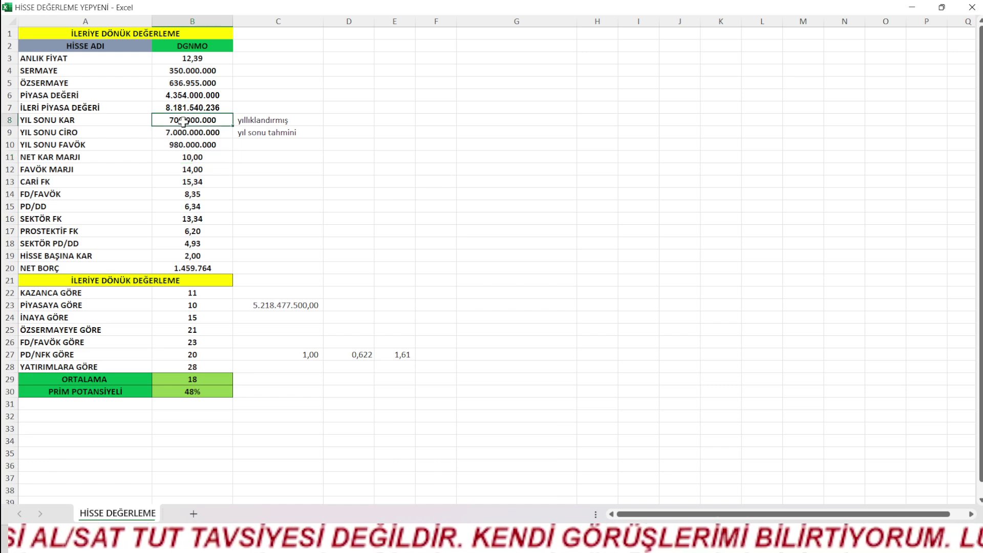
left_click(194, 144)
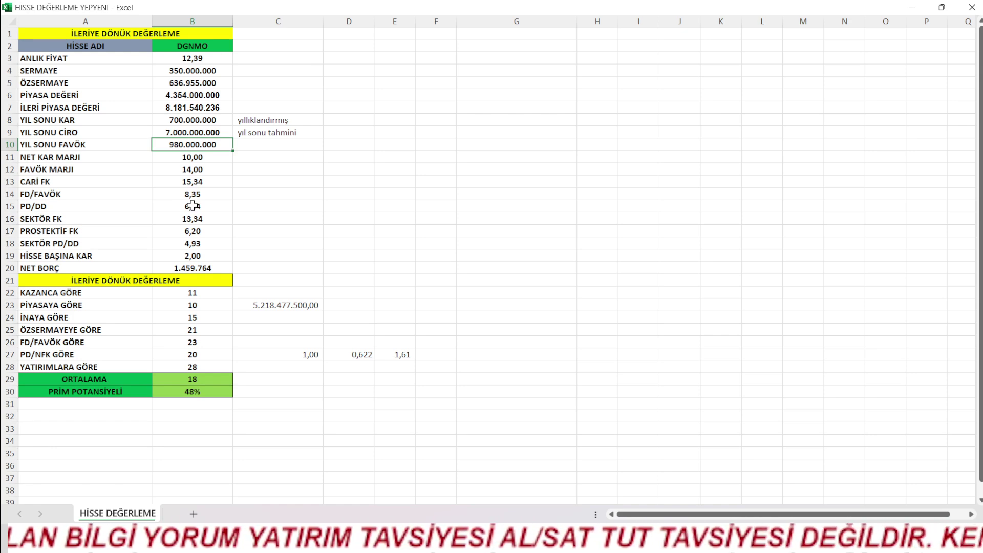
left_click(194, 232)
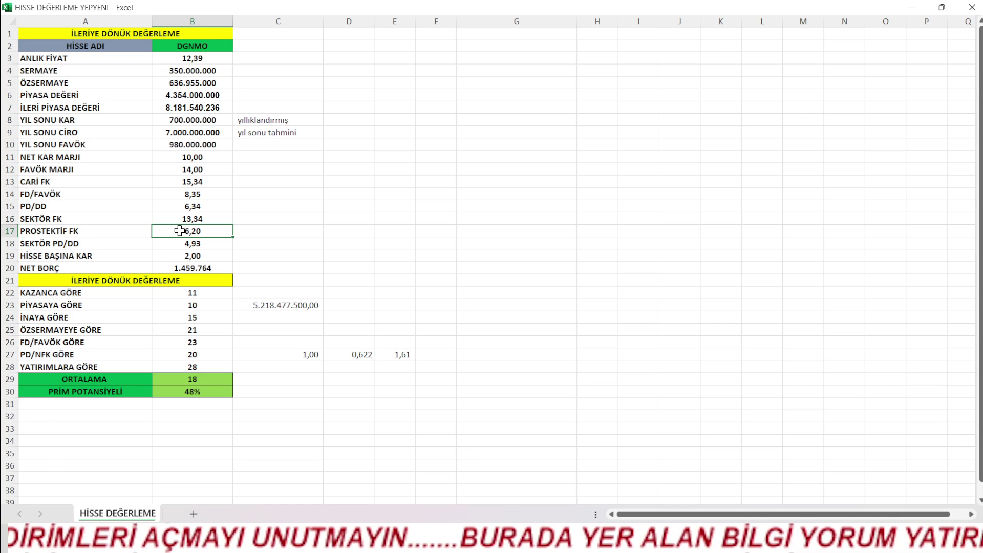
left_click(198, 182)
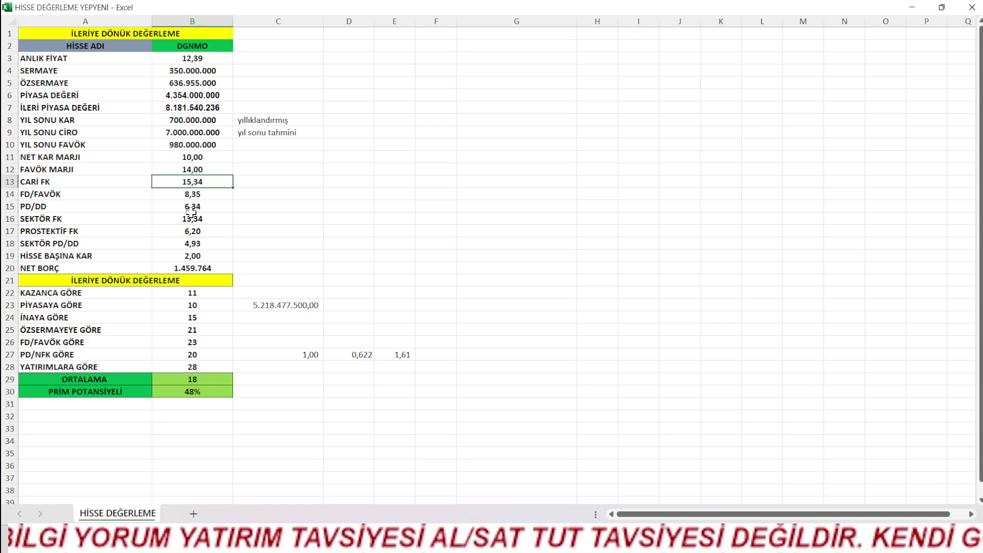
left_click(175, 231)
left_click(187, 122)
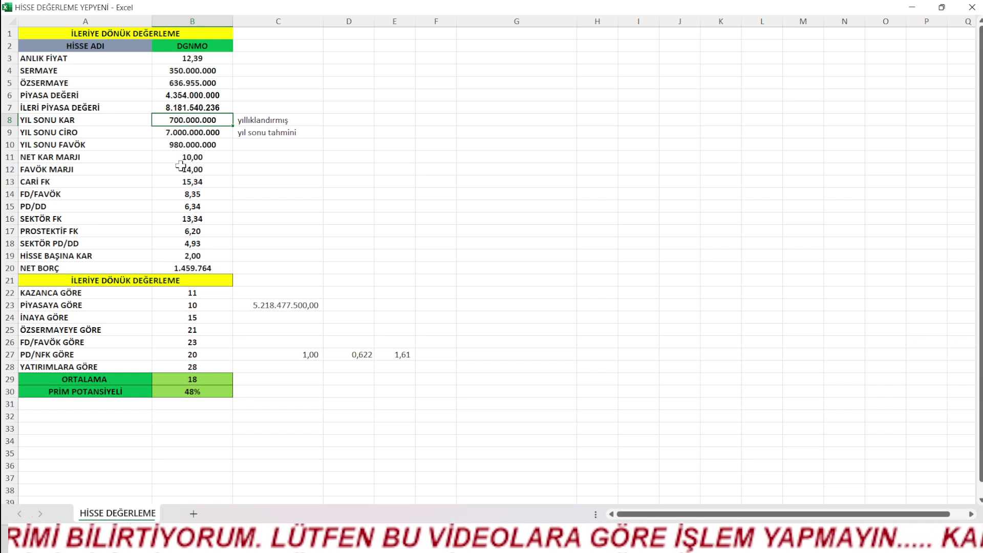
double_click(174, 119)
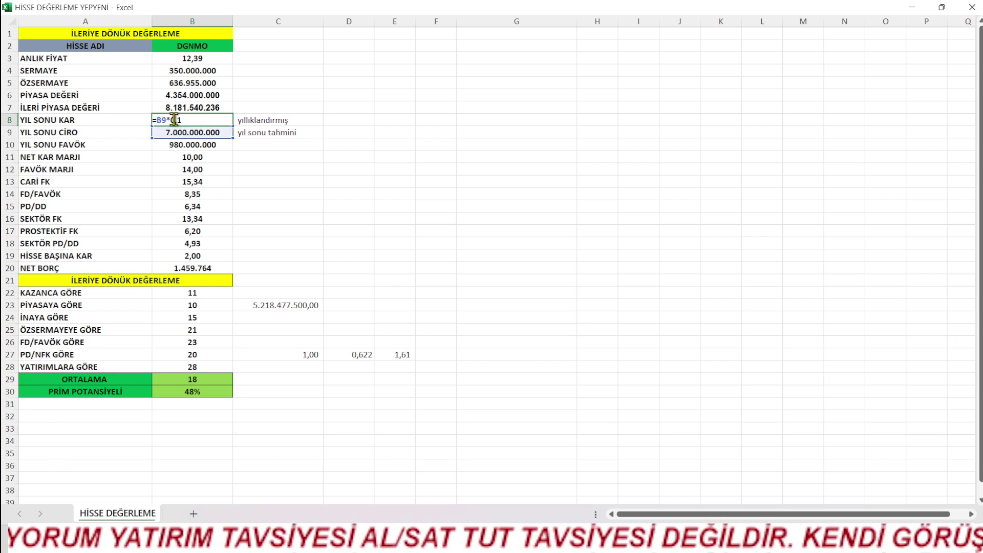
left_click(260, 177)
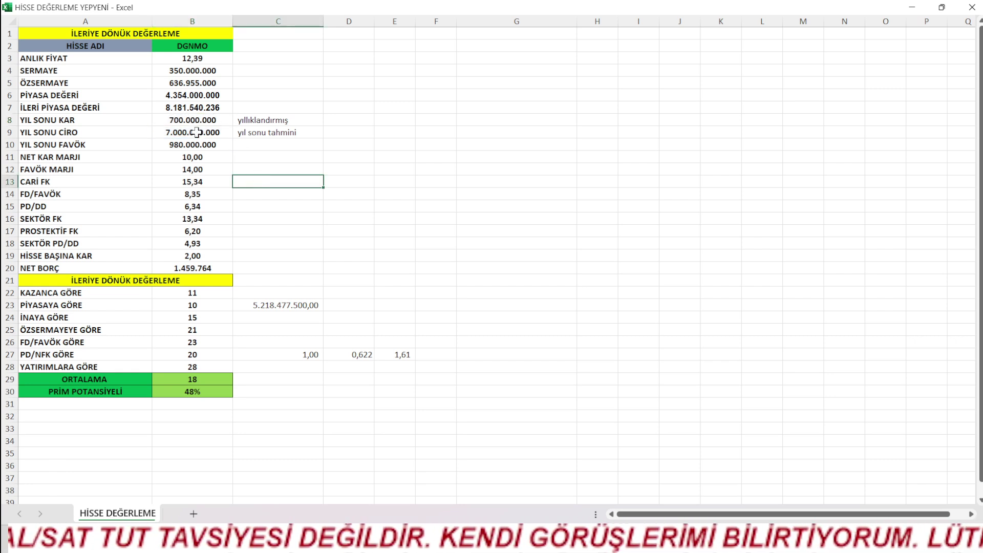
double_click(170, 119)
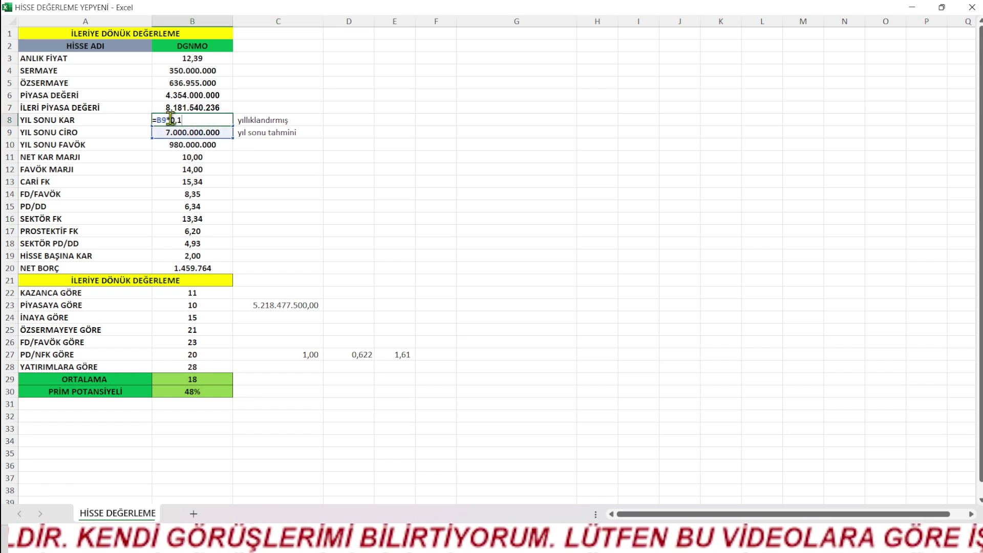
left_click_drag(210, 120, 145, 119)
key("BackSpace")
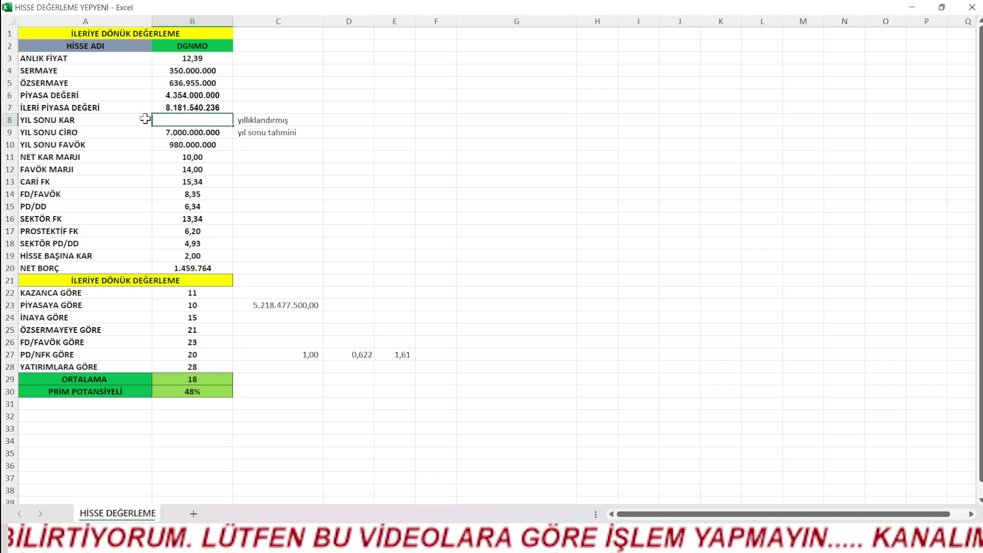
type("13000000")
key("Return")
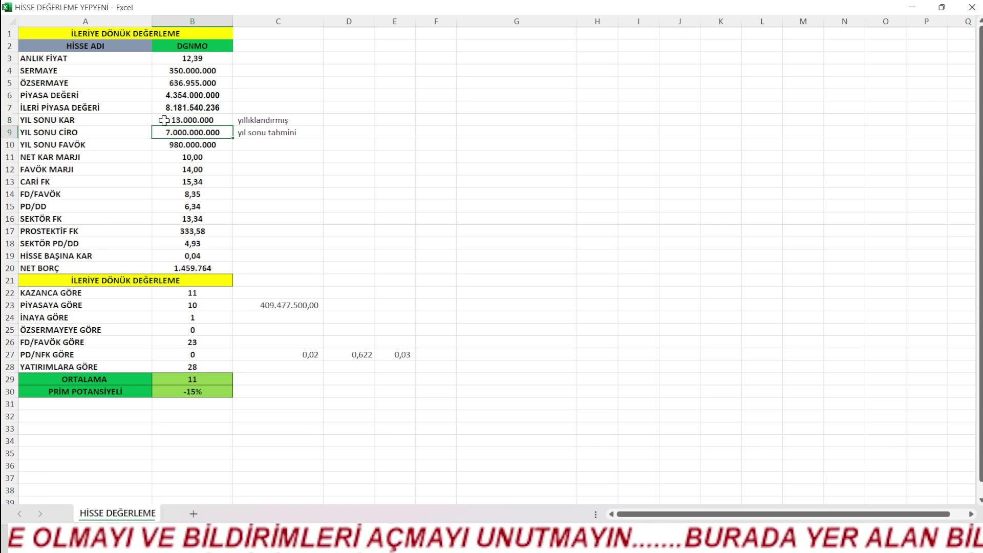
double_click(199, 120)
type("00")
key("Return")
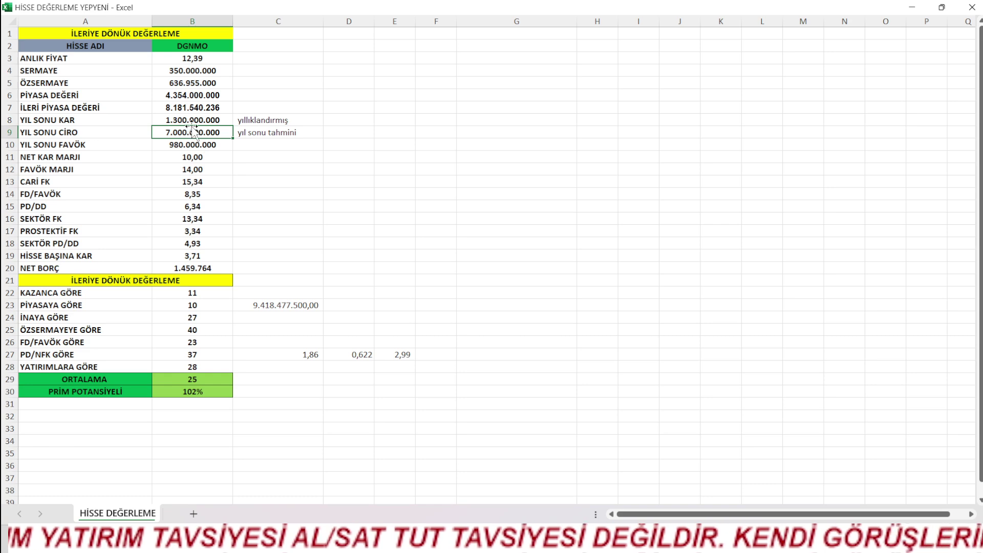
left_click(203, 234)
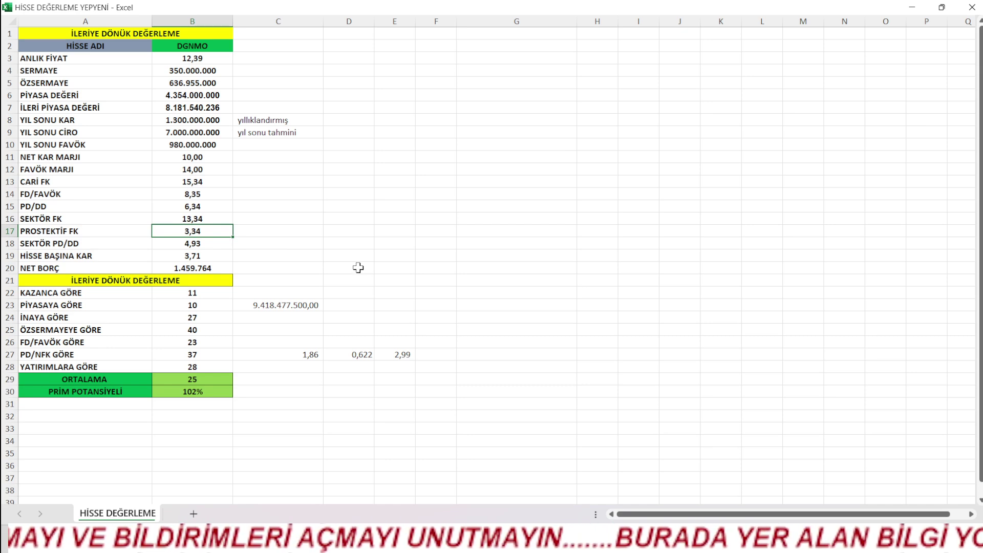
Set the YIL SONU KAR value in B8 to 700000000
left_click(180, 119)
double_click(212, 118)
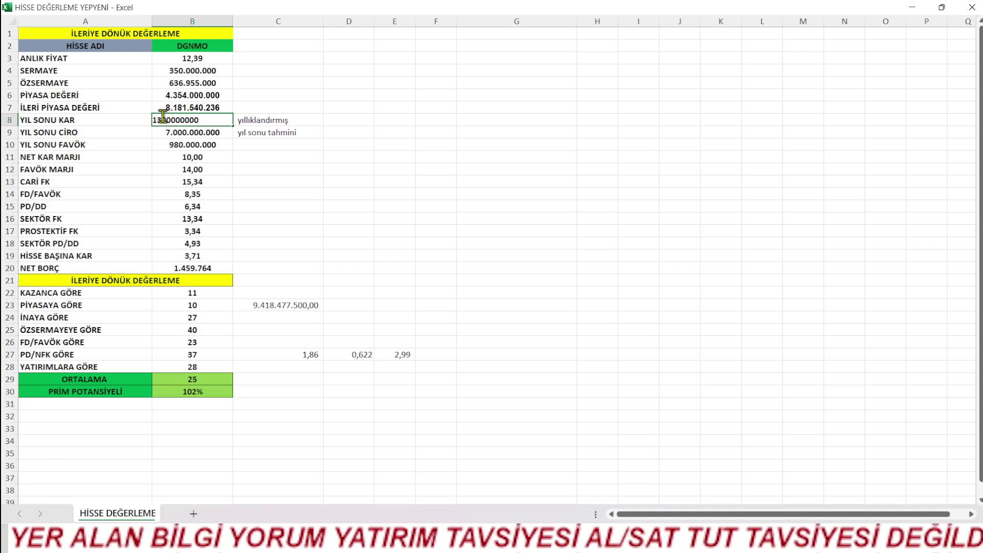
left_click_drag(163, 116, 145, 119)
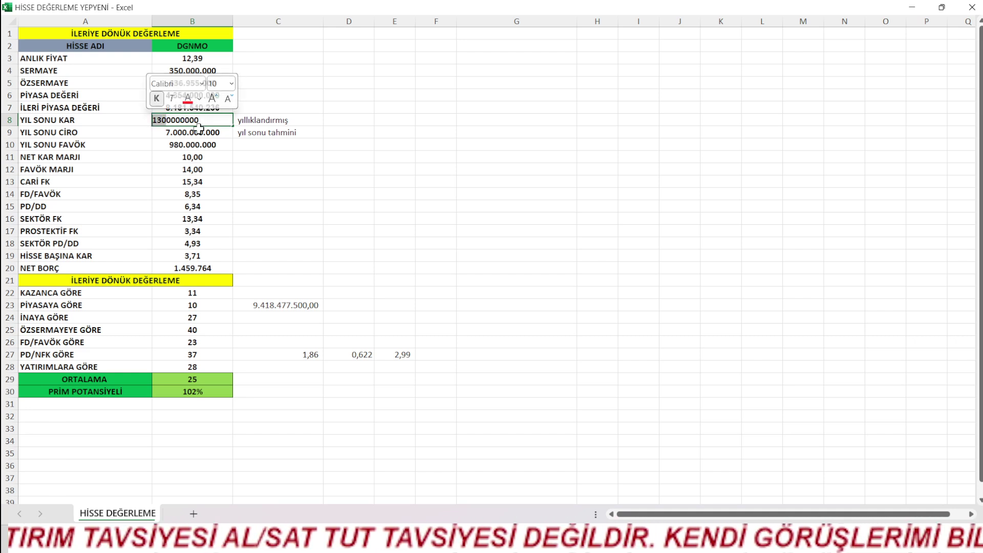
type("7")
key("Return")
left_click(214, 118)
double_click(214, 118)
type("0")
key("Return")
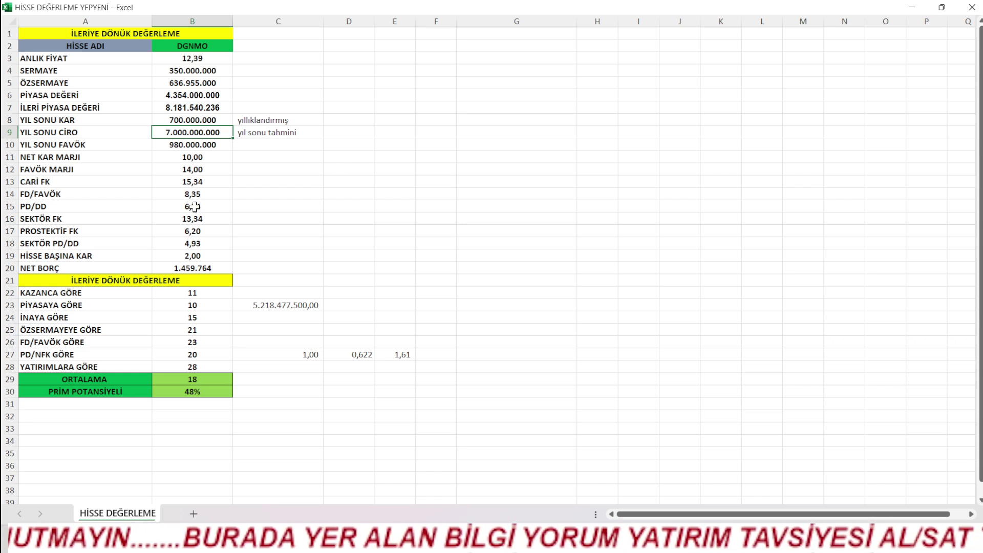
Examine the prospective P/E, earnings per share, each valuation result from KAZANCA GÖRE to YATIRIMLARA GÖRE, and the PRİM POTANSİYELİ
left_click(197, 230)
left_click(192, 256)
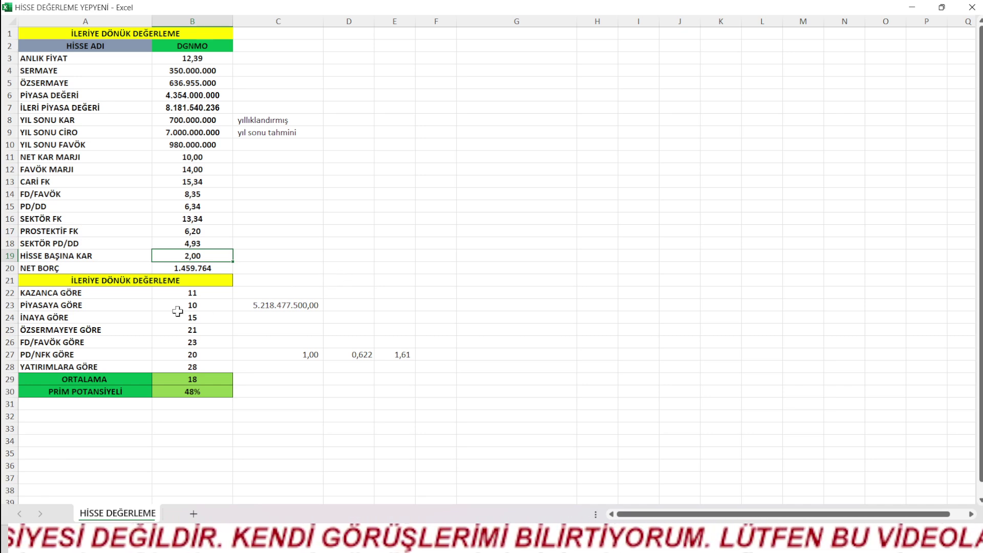
left_click(202, 296)
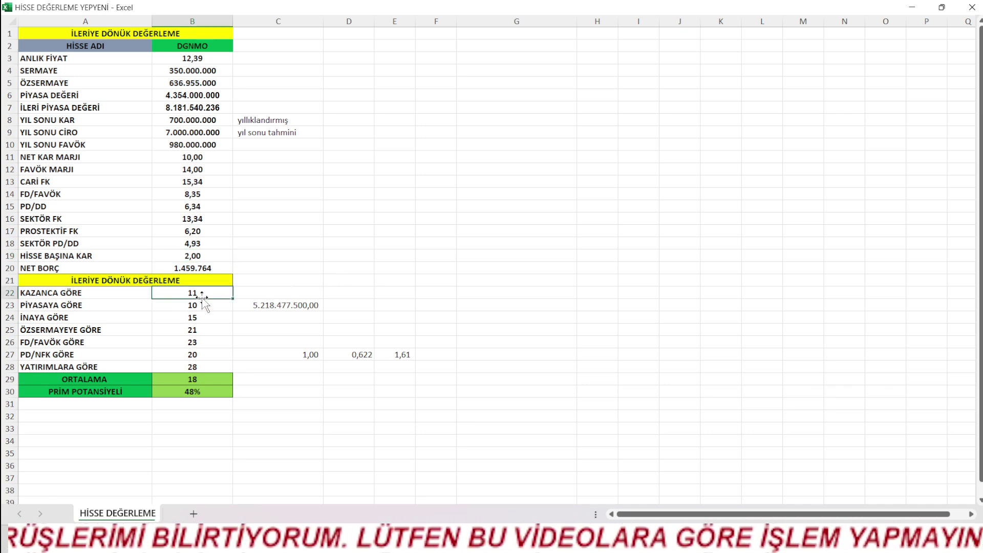
left_click(202, 306)
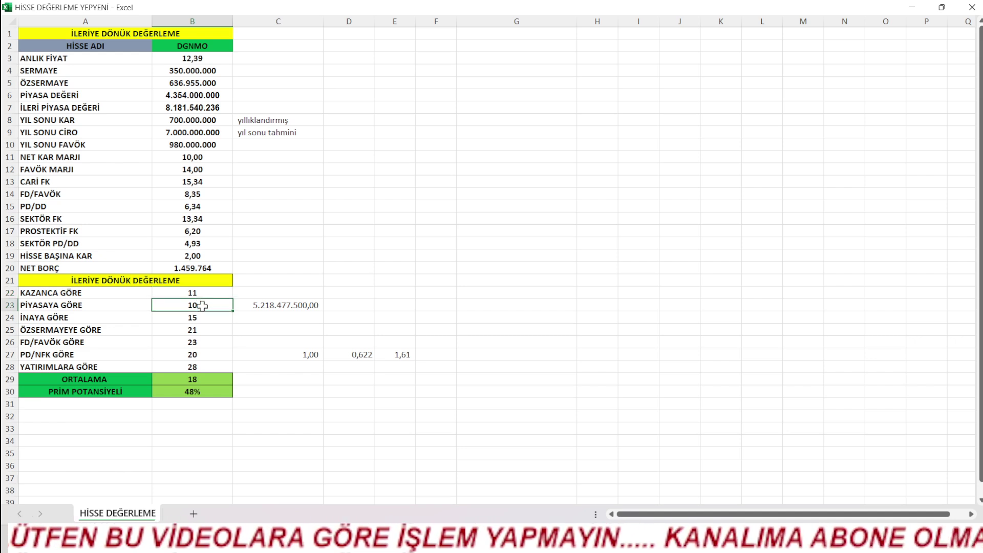
left_click(200, 318)
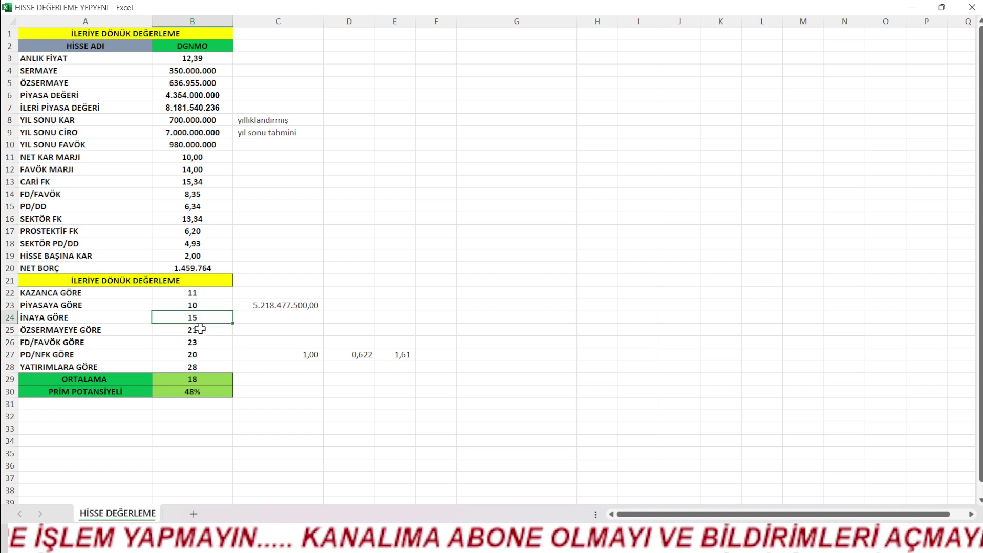
left_click(201, 329)
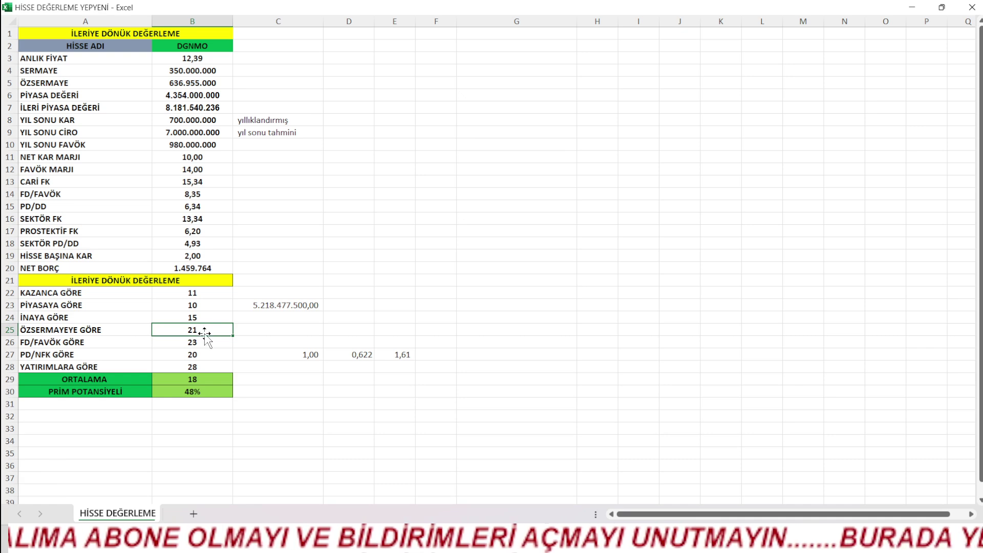
left_click(201, 339)
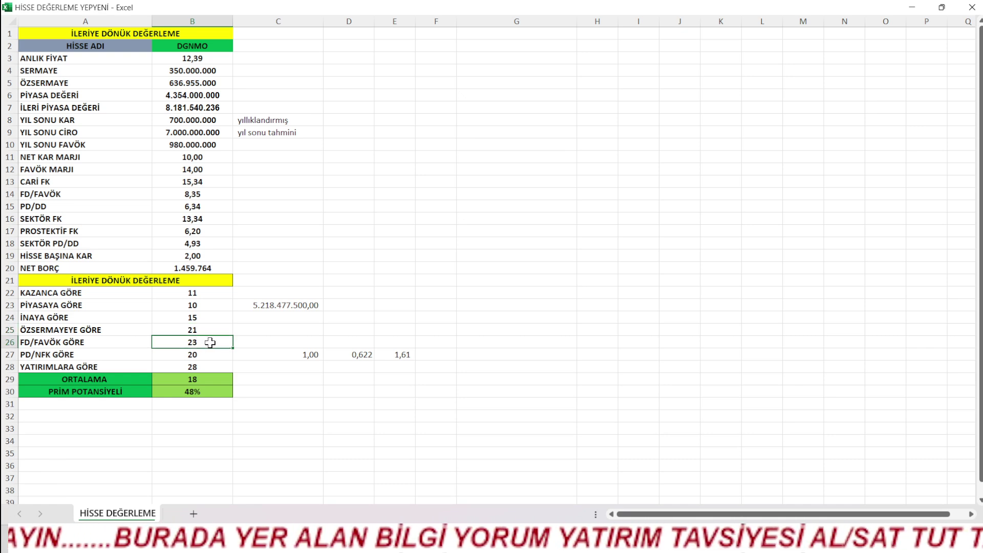
left_click(206, 354)
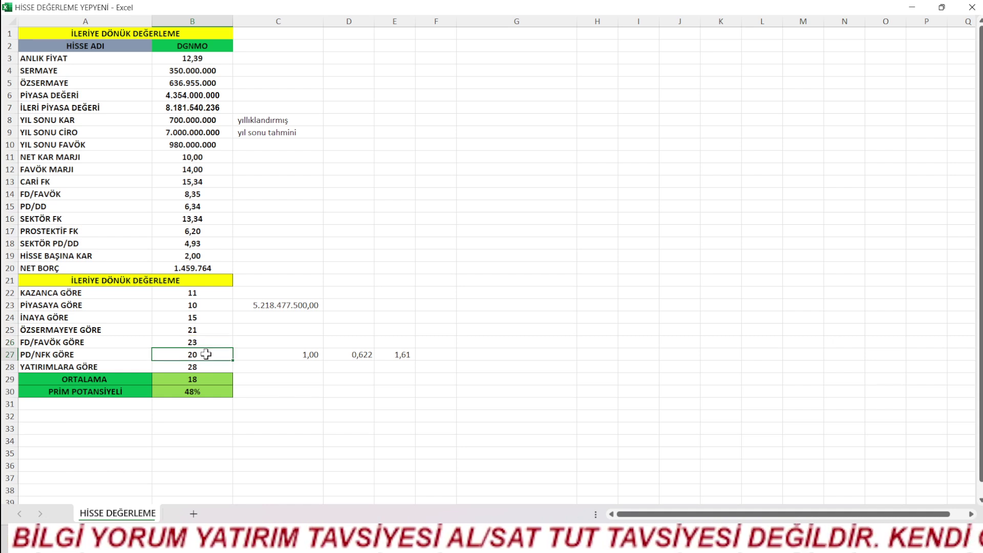
left_click(205, 370)
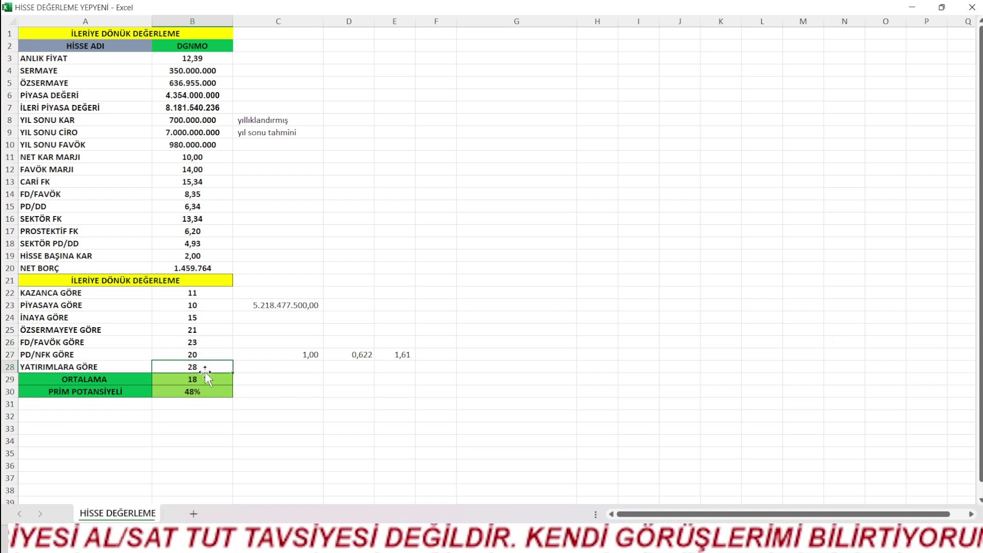
left_click(569, 318)
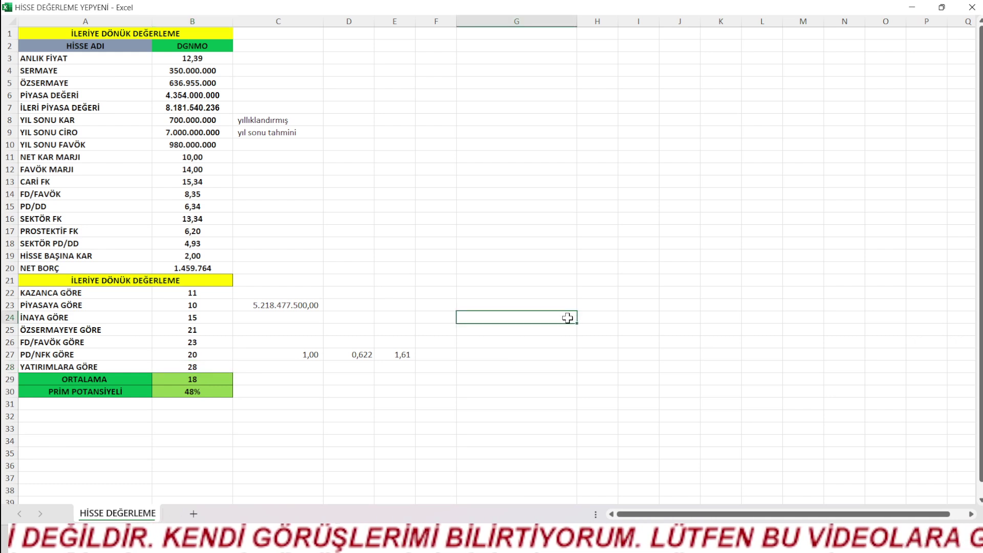
left_click(206, 396)
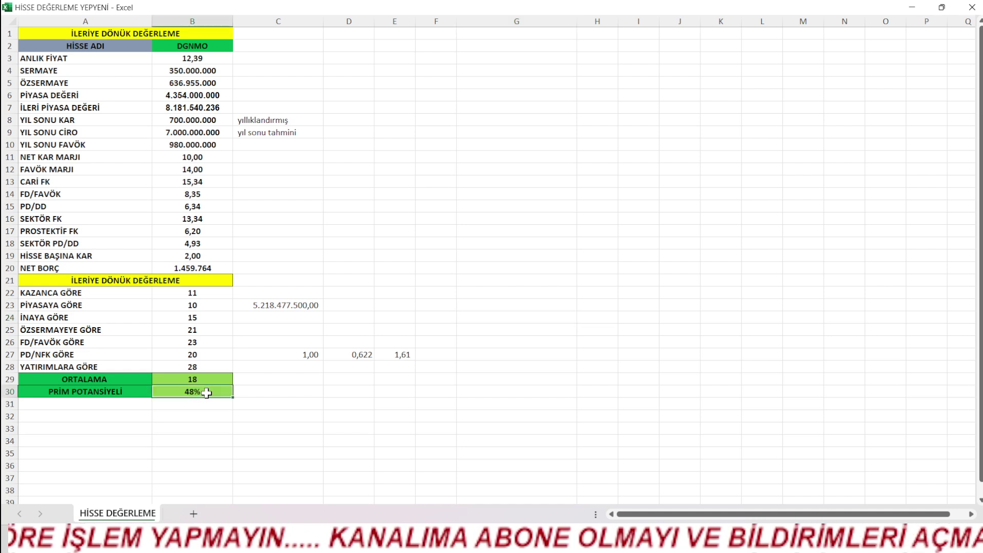
Switch to the HAP HİSSE ANALİZ PROGRAMI workbook, view DGNMO's Büyüme Oranları page from the main menu, and return to that menu
left_click(516, 390)
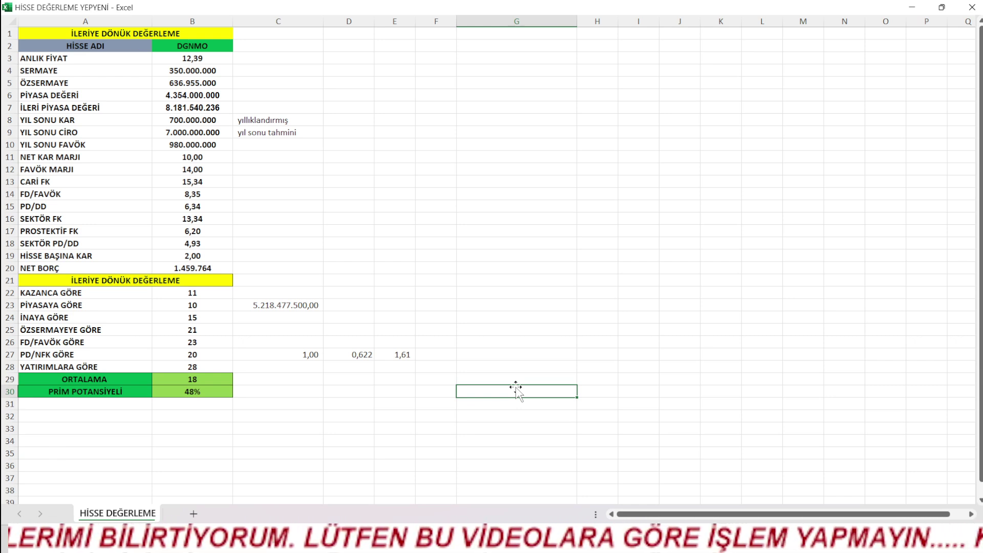
mouse_move(624, 544)
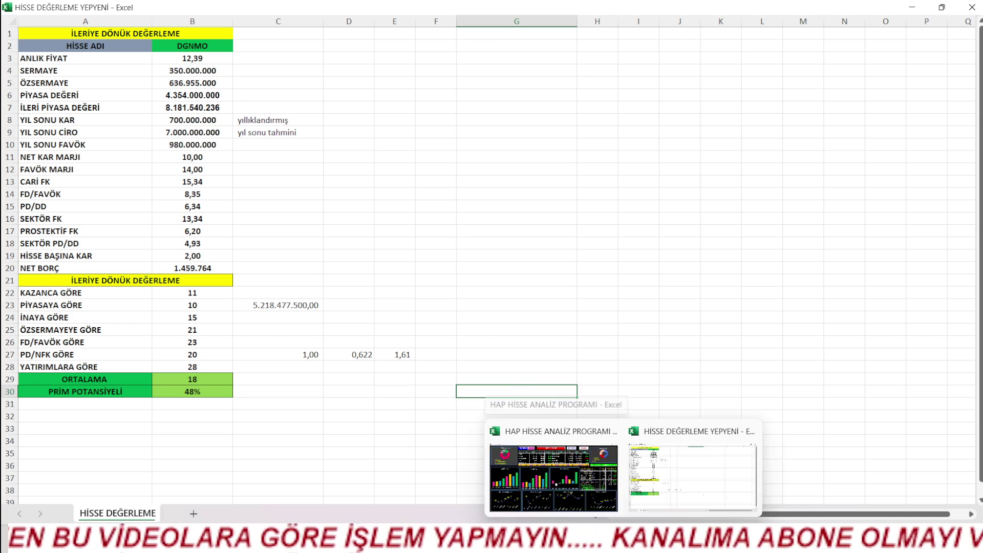
left_click(581, 498)
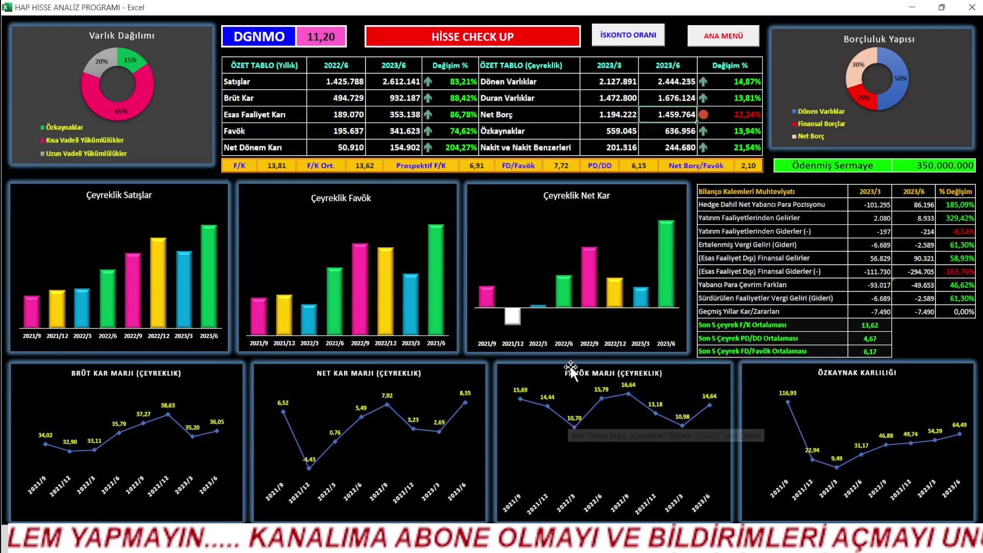
left_click(751, 38)
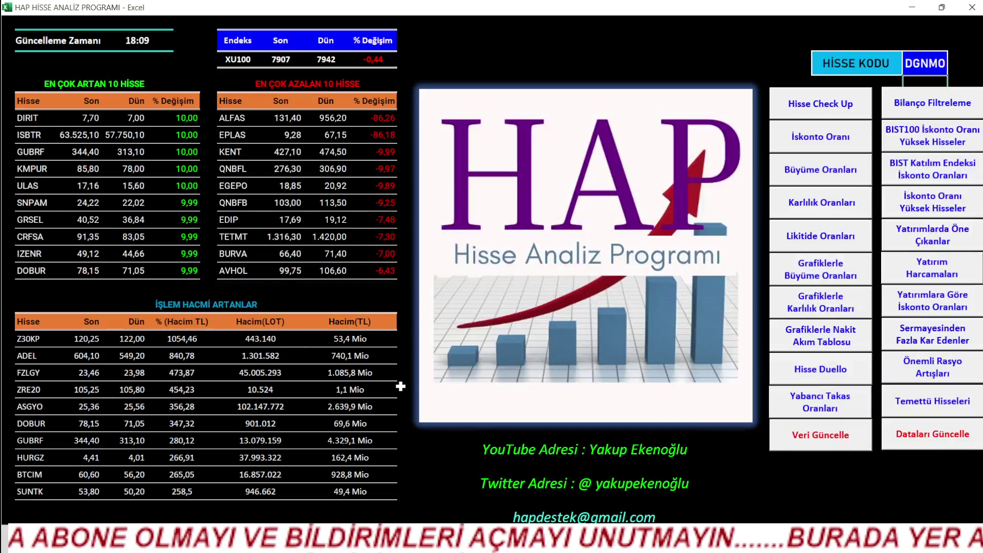
left_click(805, 168)
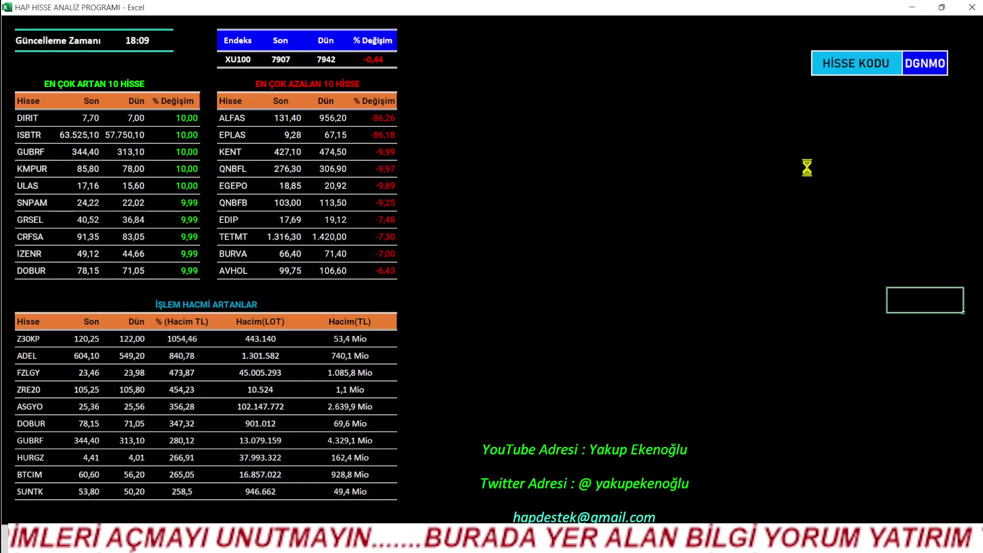
left_click(867, 53)
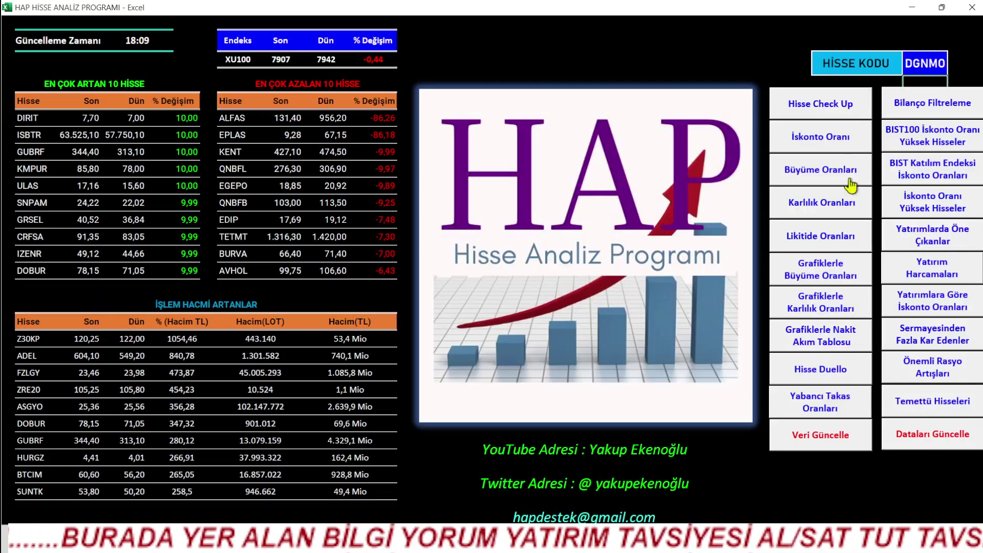
View DGNMO's Karlılık Oranları and Grafiklerle Büyüme Oranları pages, returning to the main menu from each
left_click(821, 204)
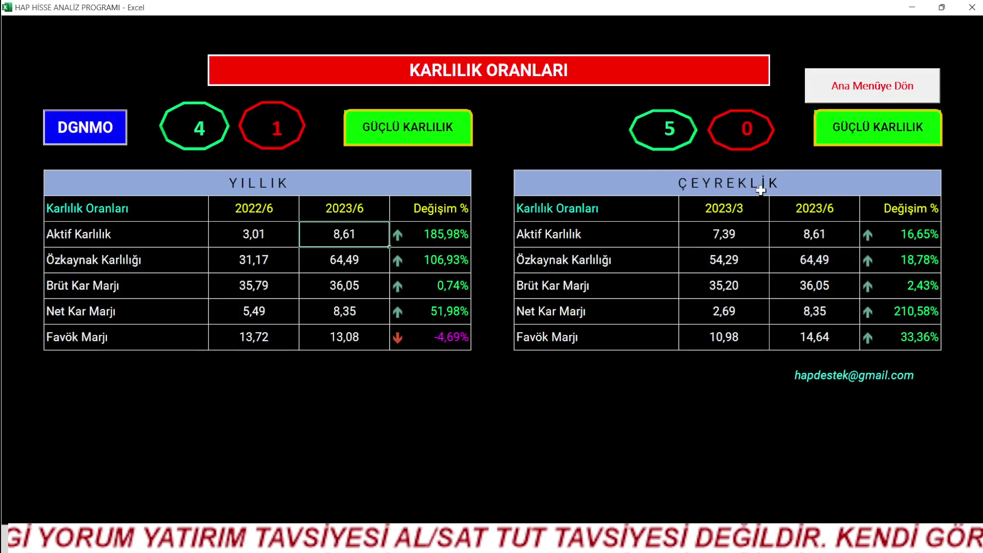
left_click(841, 96)
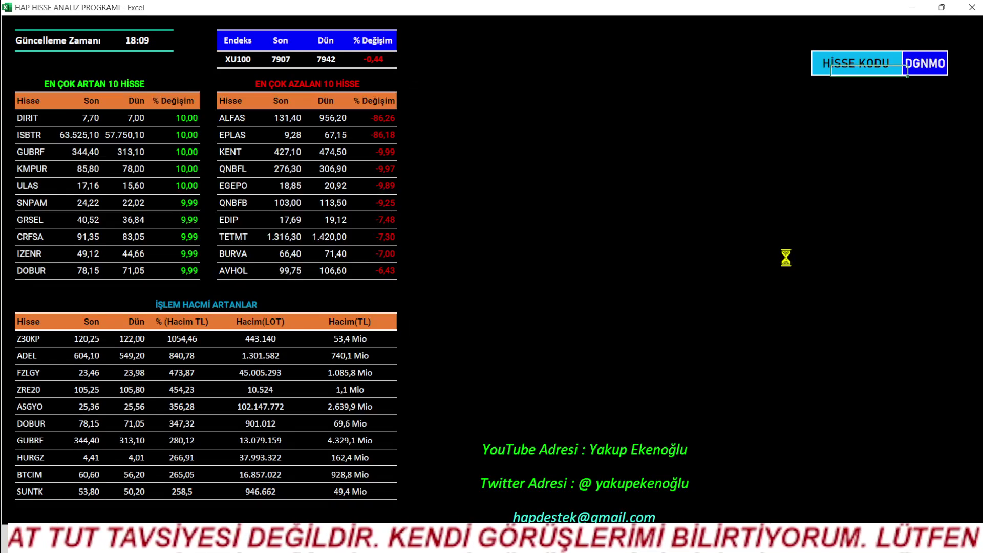
left_click(786, 258)
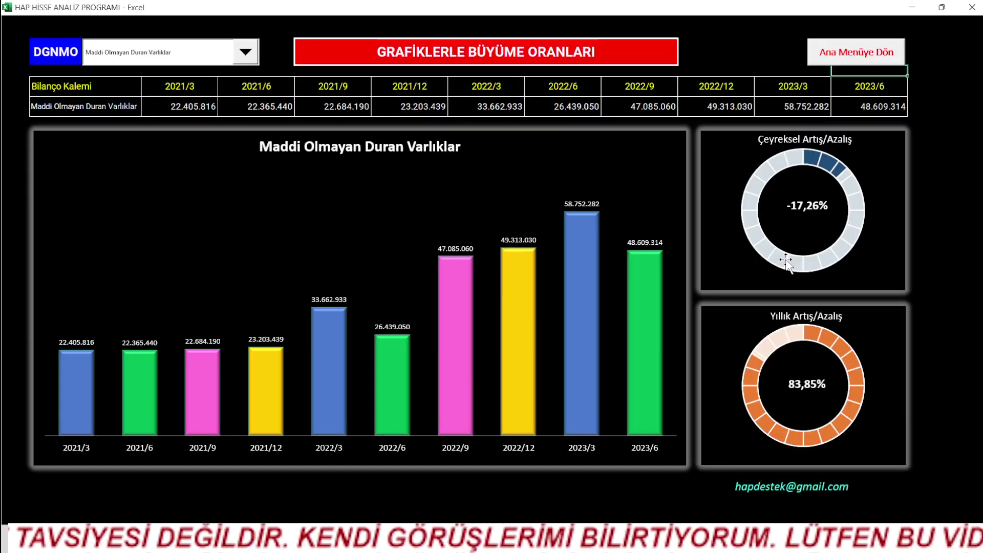
left_click(869, 53)
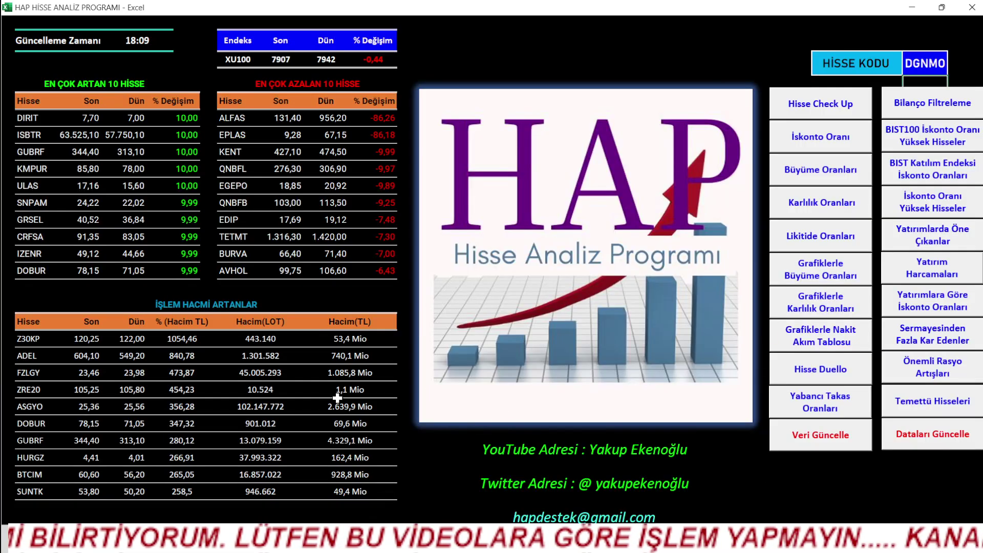